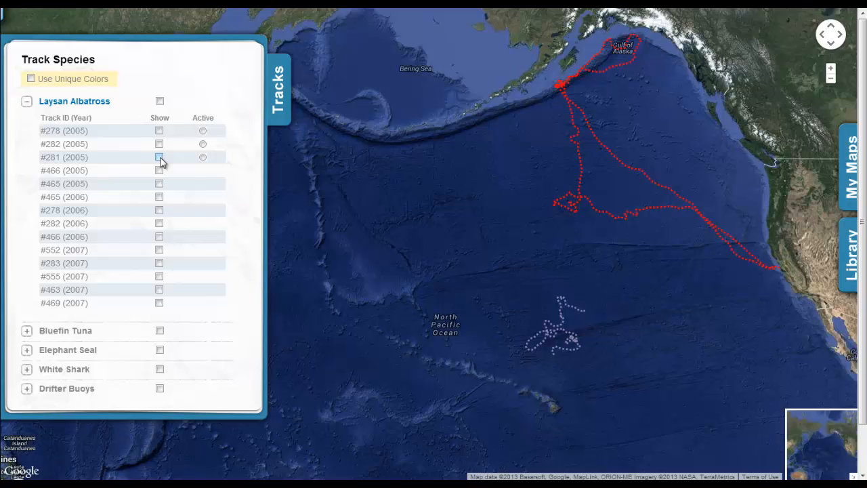
# Step: Show 2005 albatross tracks #281, #466 and #465 in unique colours, then collapse Laysan Albatross
pyautogui.click(160, 158)
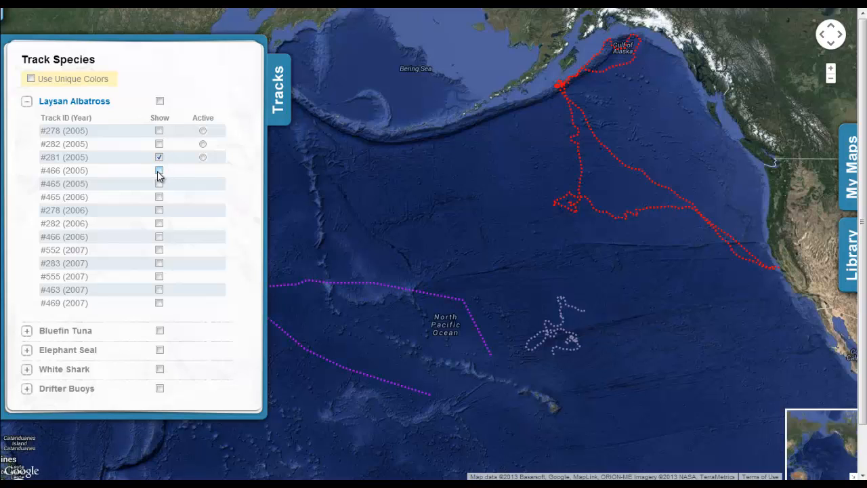
pyautogui.click(158, 172)
pyautogui.click(159, 185)
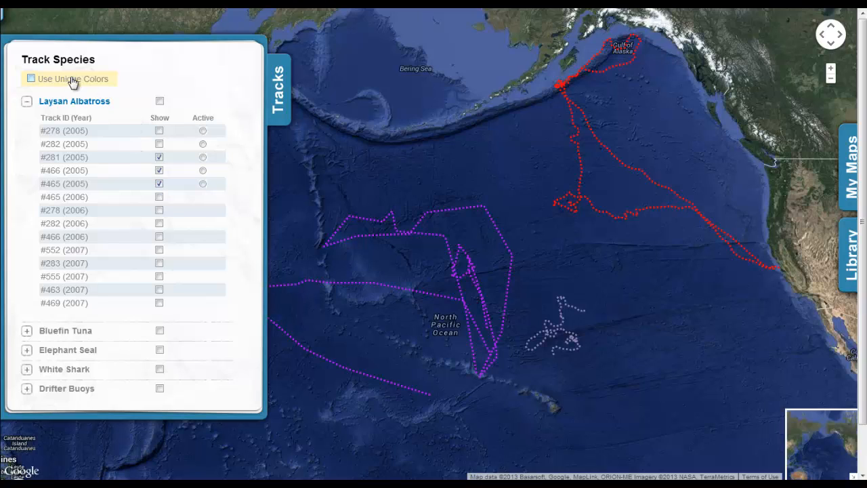
pyautogui.click(31, 79)
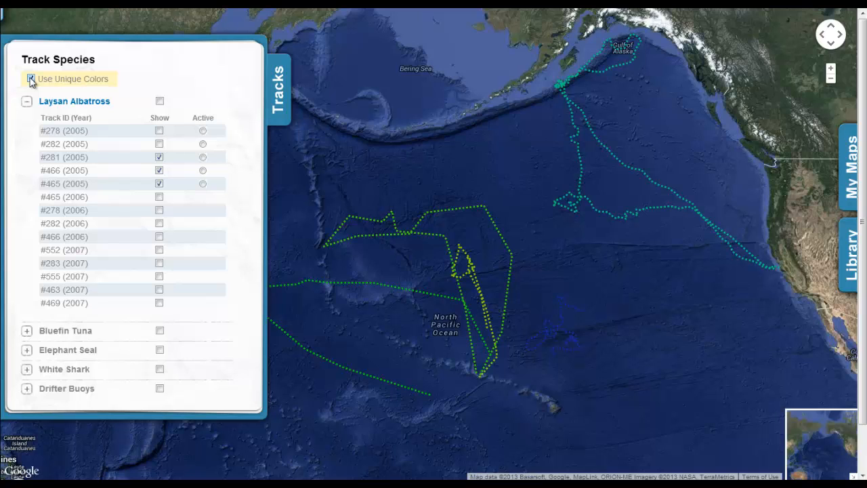
pyautogui.click(27, 101)
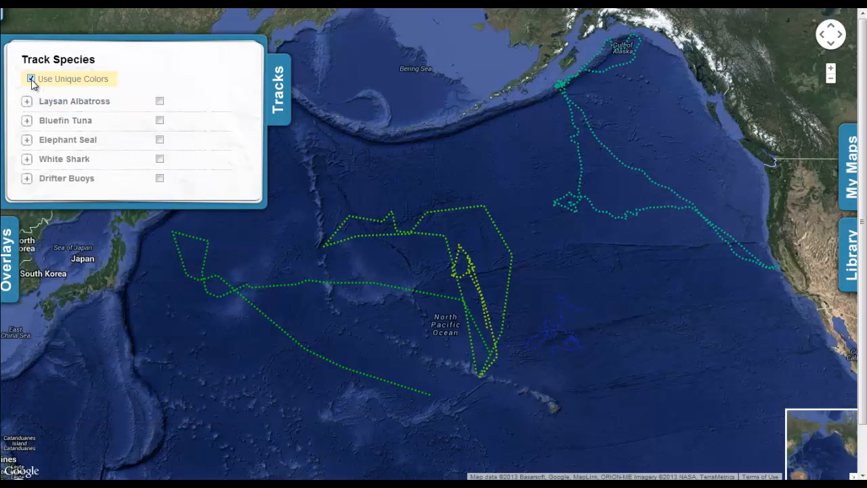
# Step: Make Elephant Seal track #302 (2005) the shown, active track and close the species list
pyautogui.click(26, 140)
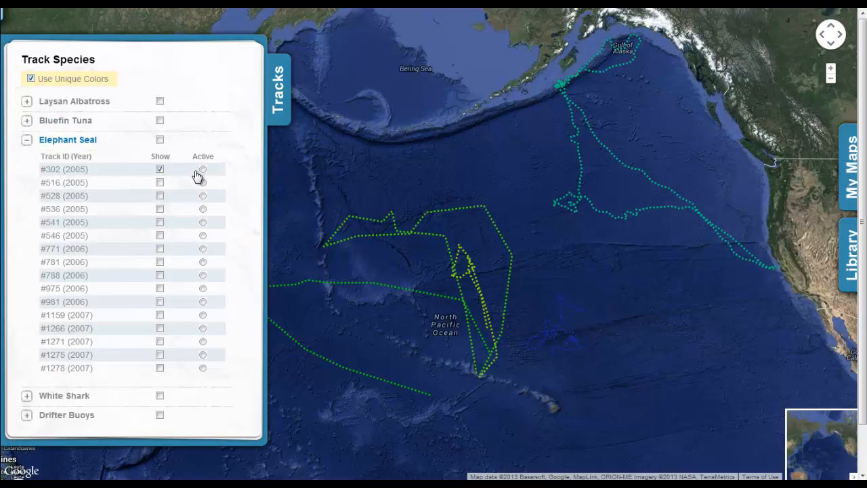
pyautogui.click(203, 170)
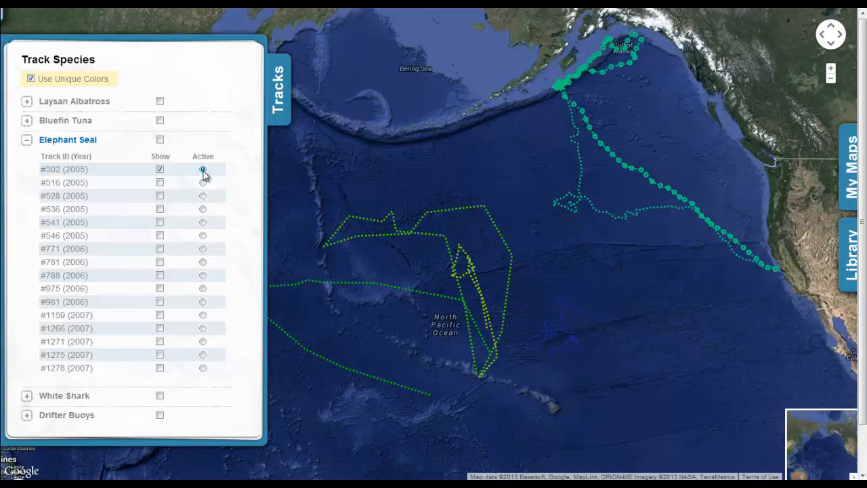
pyautogui.click(280, 112)
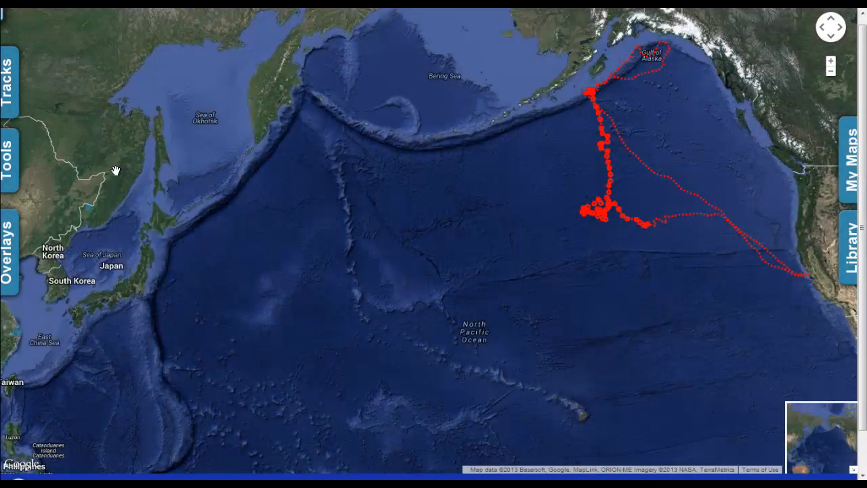
# Step: Animate seal 302's movement, then cycle speed, curviness, SST and chlorophyll plots, ending on speed
pyautogui.click(10, 167)
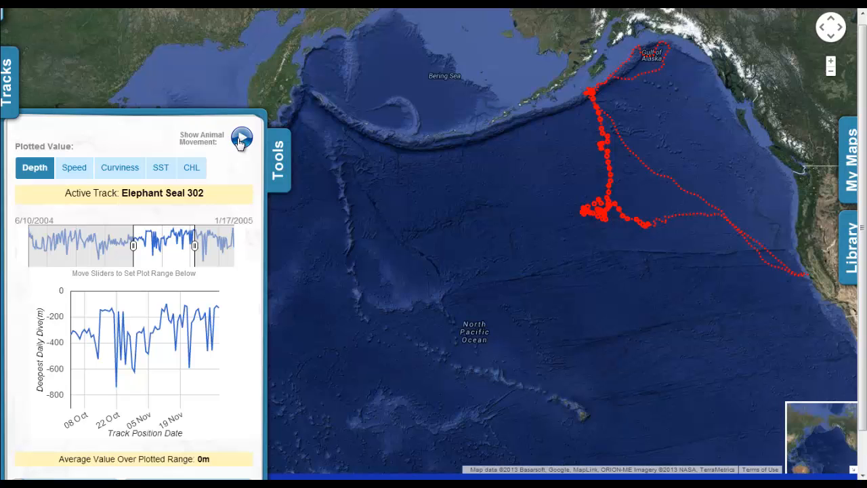
pyautogui.click(241, 140)
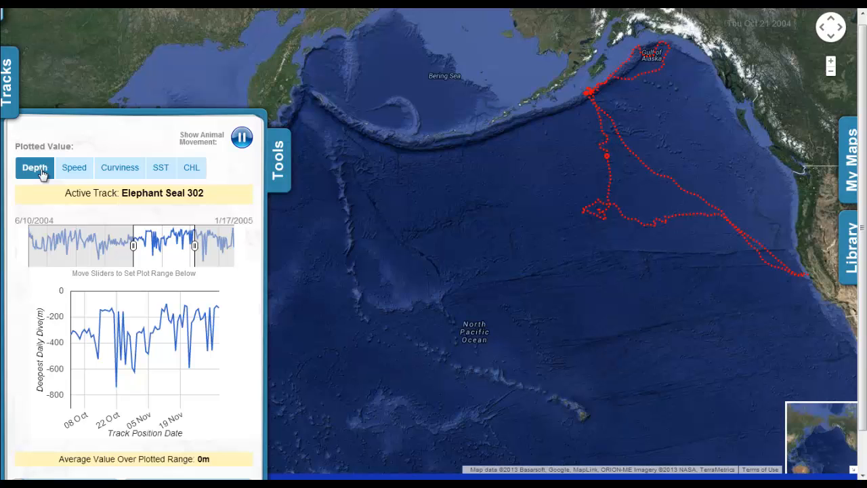
pyautogui.click(76, 175)
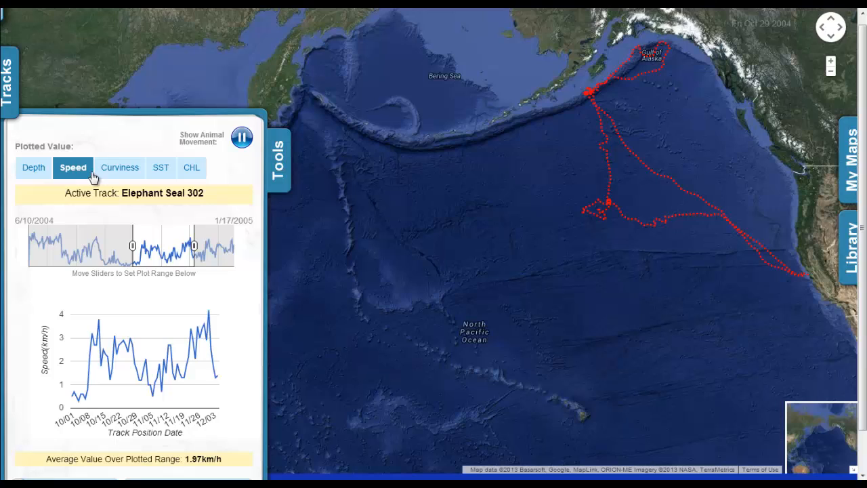
pyautogui.click(129, 176)
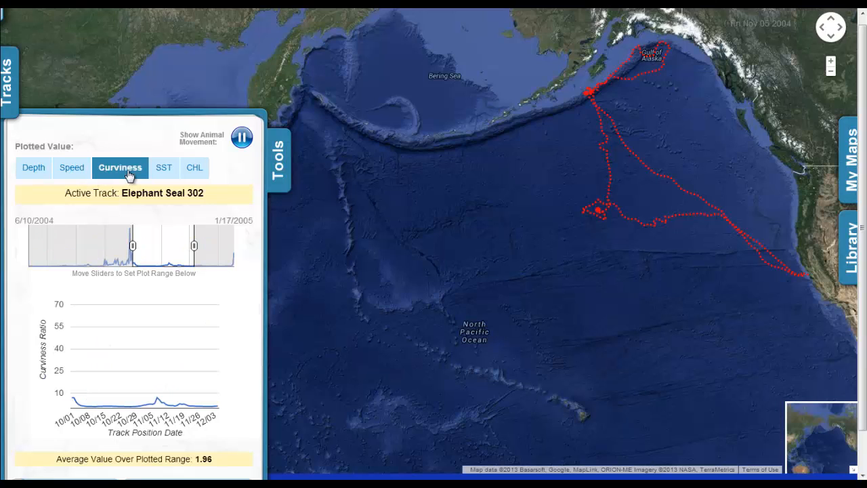
pyautogui.click(166, 174)
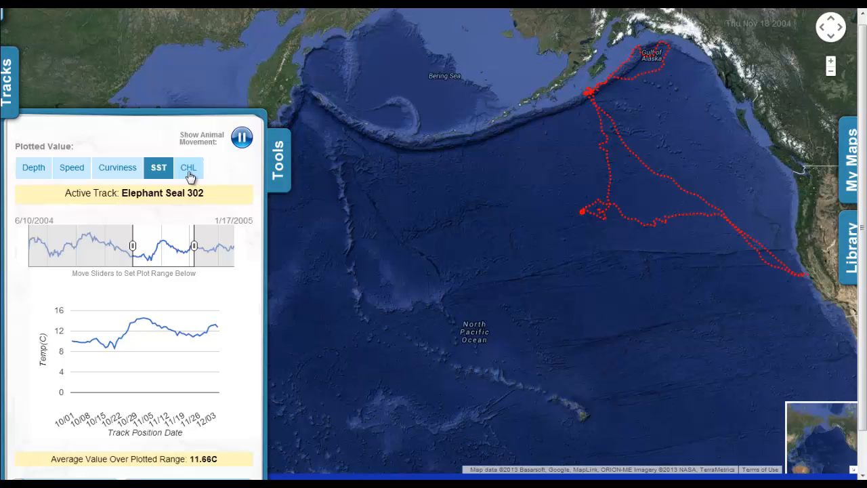
pyautogui.click(190, 175)
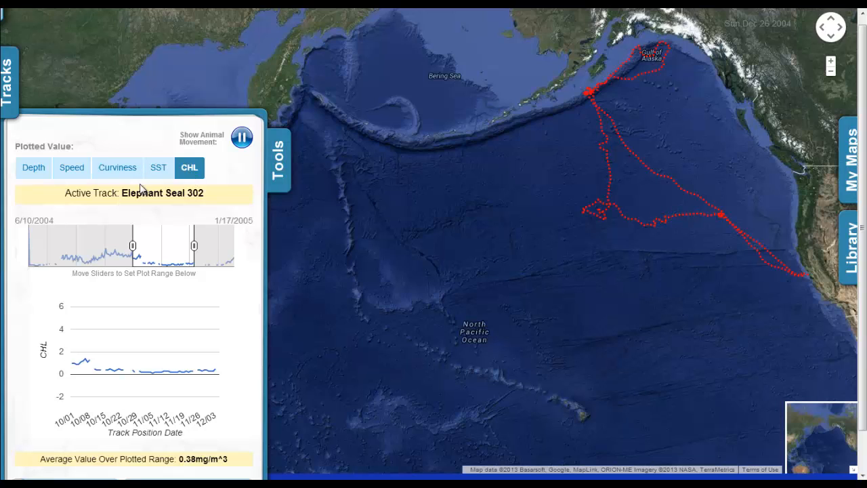
pyautogui.click(82, 173)
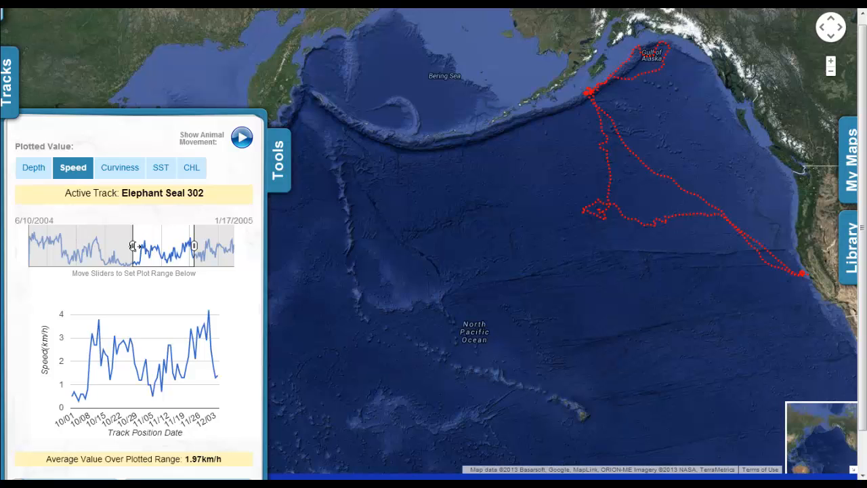
# Step: Narrow the speed plot's date range to 06/15–07/12, averaging 3.75 km/h
pyautogui.moveTo(133, 246); pyautogui.dragTo(33, 245)
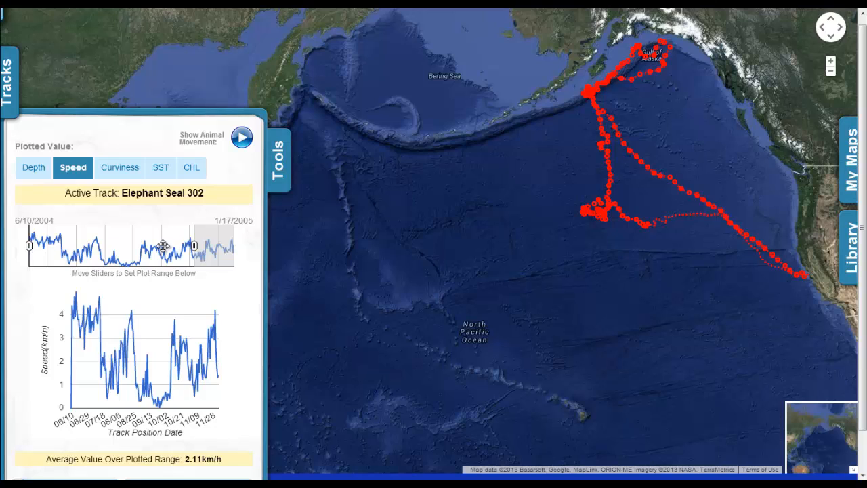
pyautogui.click(194, 248)
pyautogui.moveTo(195, 248); pyautogui.dragTo(181, 248)
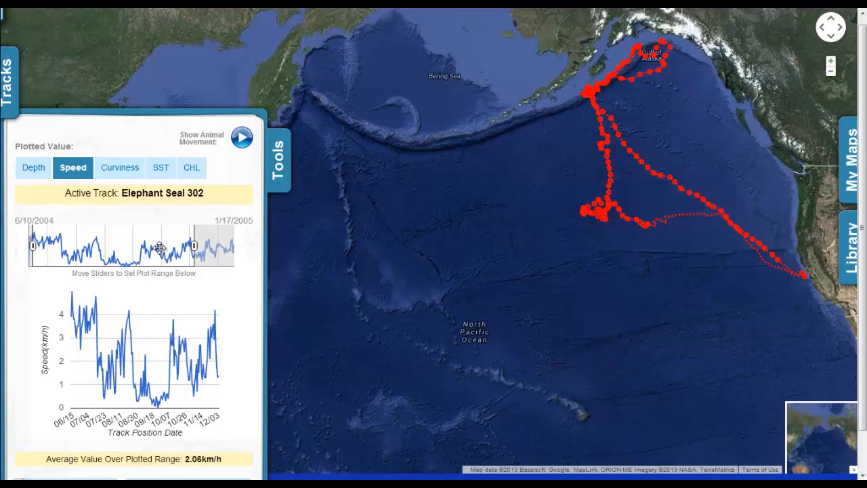
pyautogui.moveTo(54, 252); pyautogui.dragTo(57, 252)
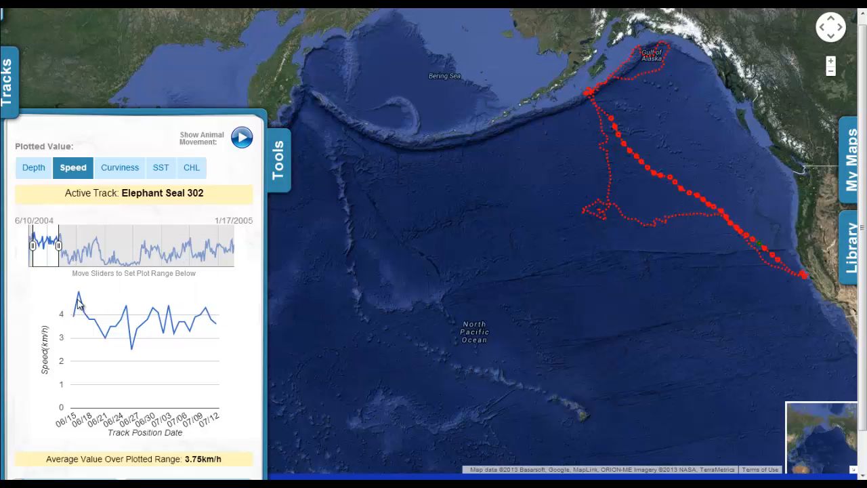
pyautogui.moveTo(79, 298)
# Step: Add a measurement with speed average 3.75, minimum 2.5 and maximum 5 km/h
pyautogui.scroll(-1, 865, 249)
pyautogui.scroll(-1, 864, 250)
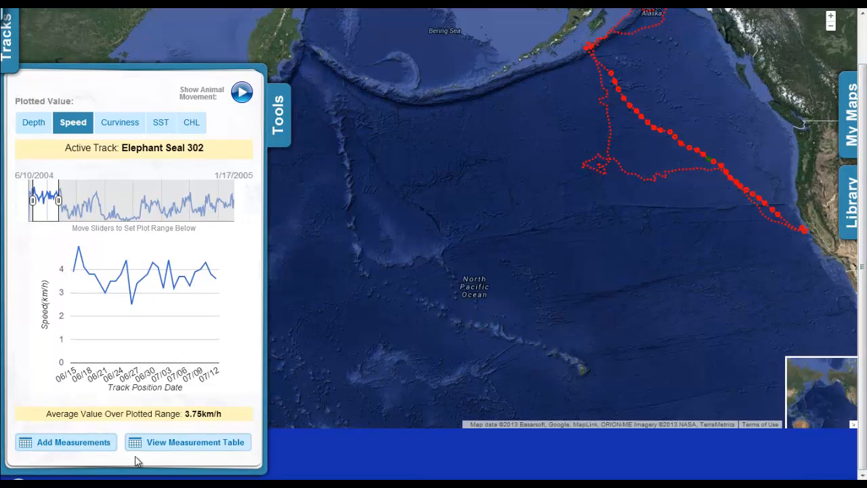
pyautogui.click(77, 444)
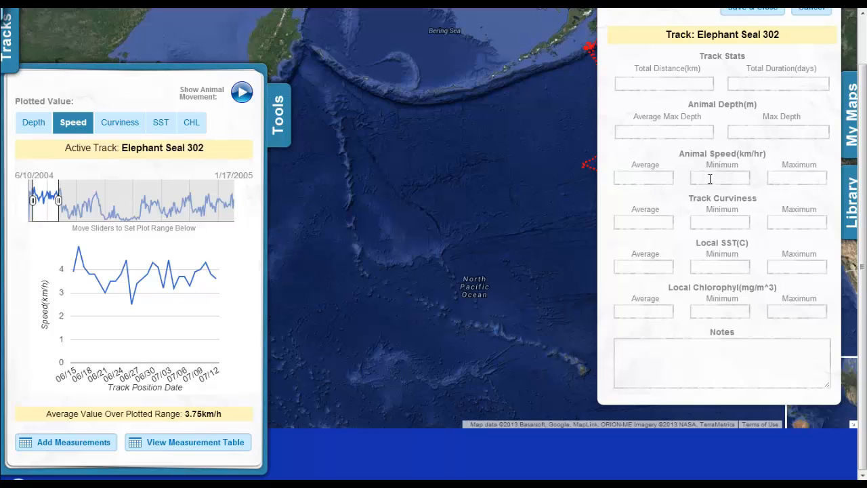
pyautogui.click(657, 177)
pyautogui.click(705, 174)
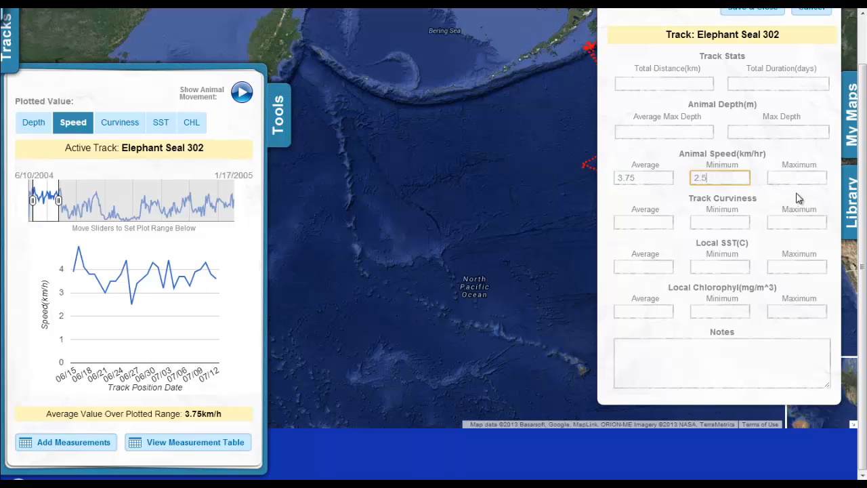
pyautogui.click(783, 174)
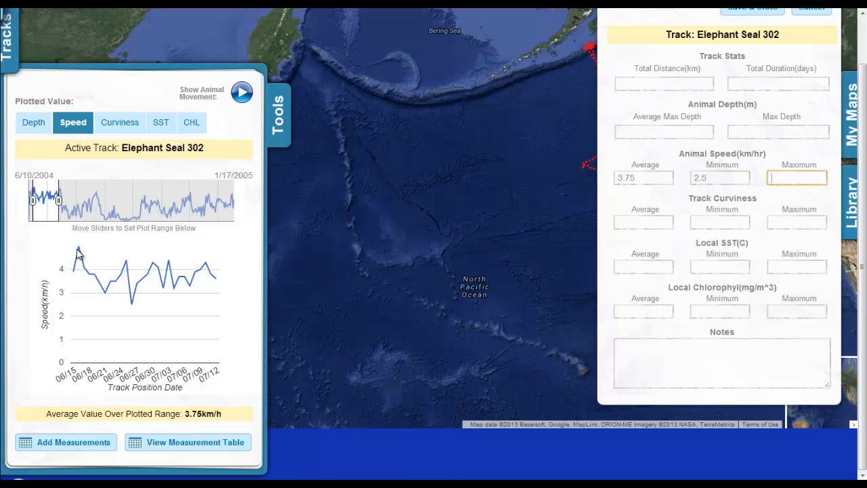
# Step: Try Save & Close, dismiss the failed-save error, and close the measurement form
pyautogui.moveTo(79, 249)
pyautogui.click(777, 355)
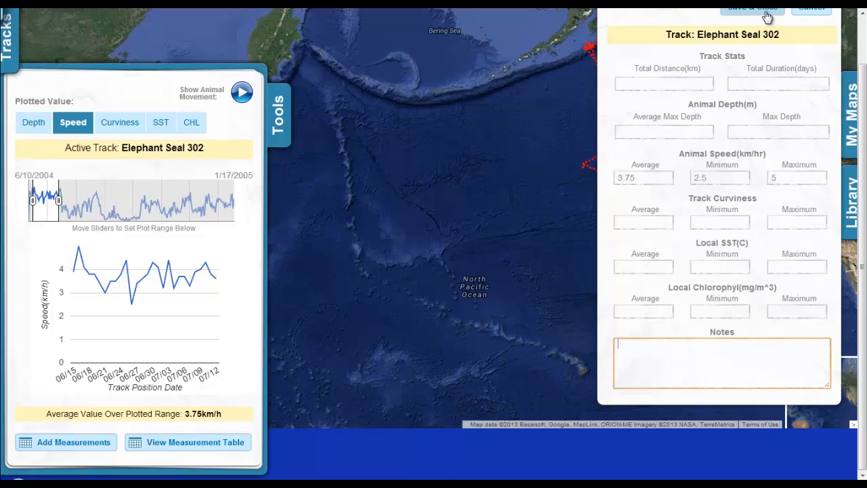
pyautogui.click(766, 14)
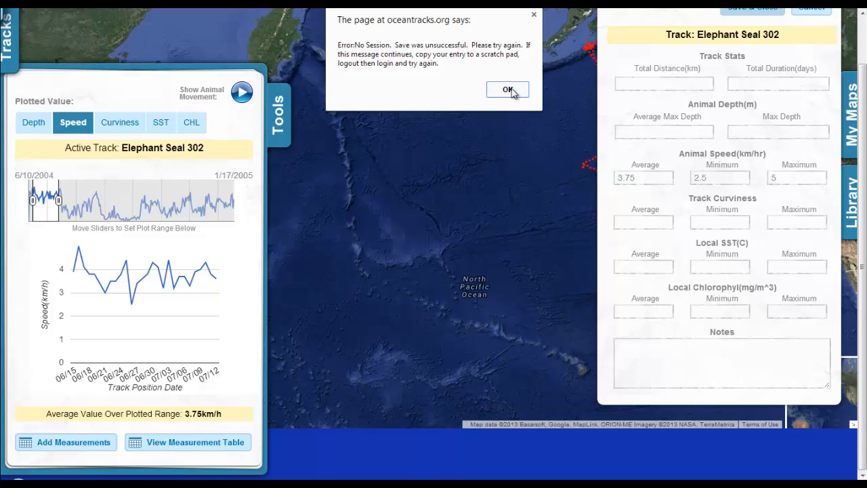
pyautogui.click(511, 89)
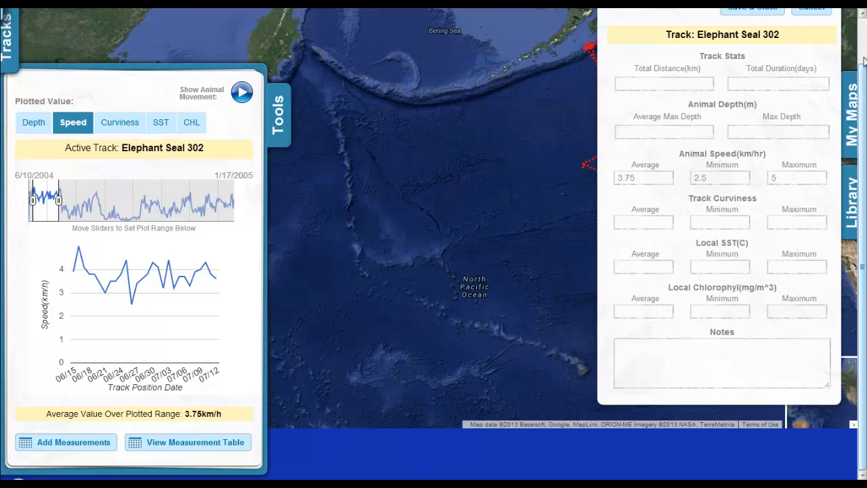
pyautogui.scroll(1, 864, 61)
pyautogui.click(731, 62)
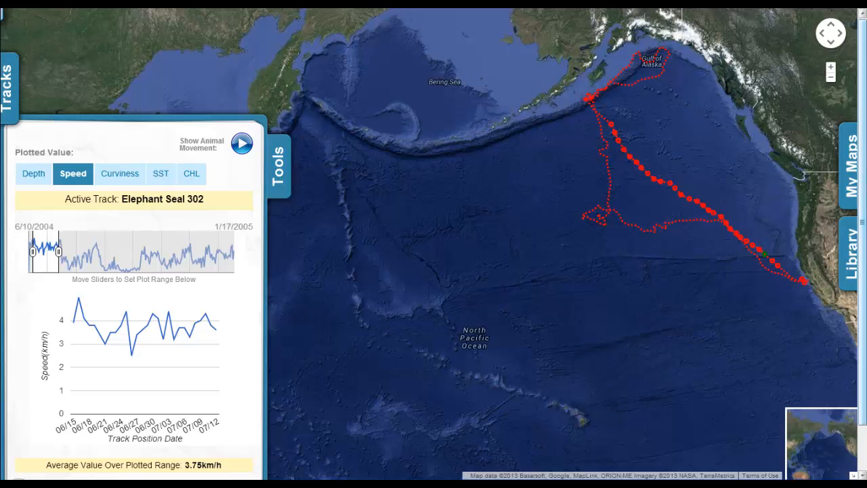
pyautogui.scroll(-1, 863, 114)
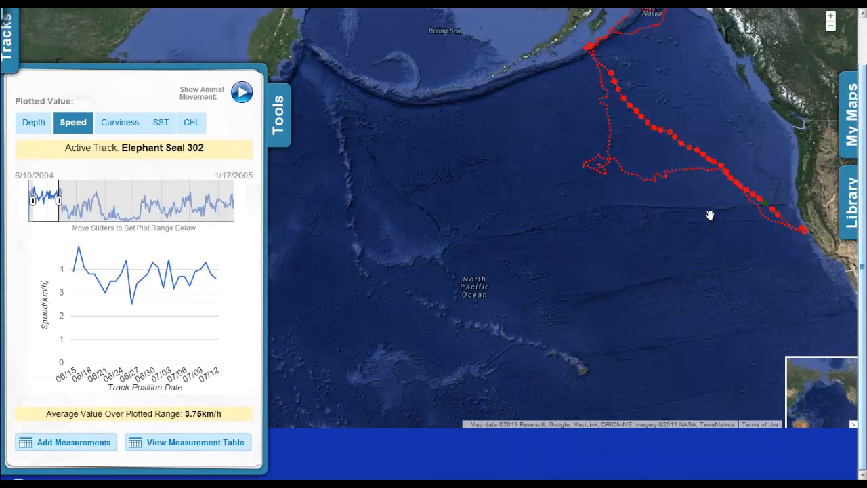
# Step: Check the Meas #1 row in the measurement table, then close the Measurements dialog
pyautogui.click(197, 444)
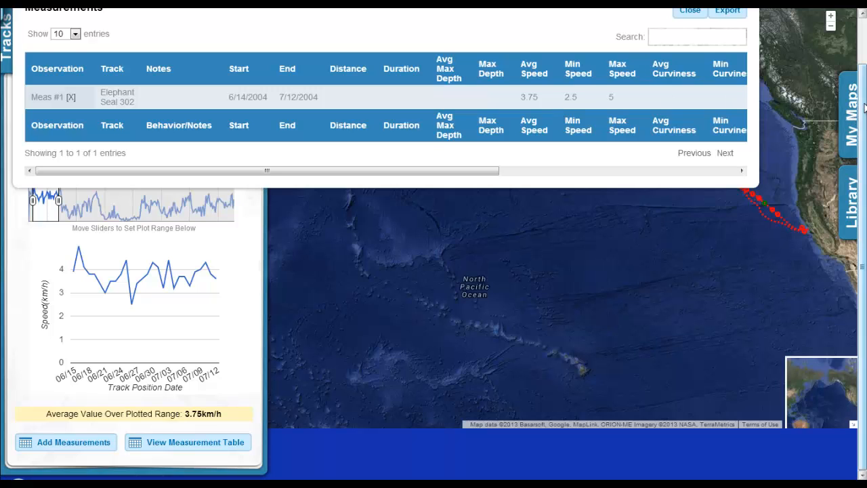
pyautogui.scroll(1, 860, 122)
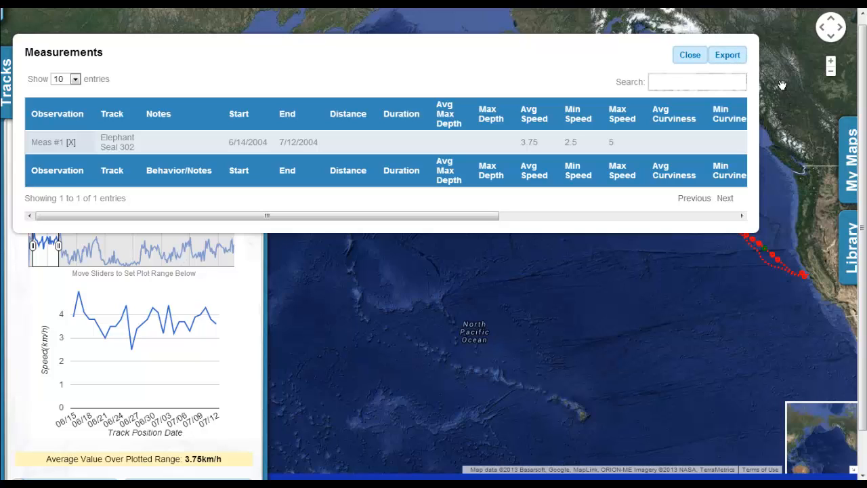
pyautogui.click(690, 57)
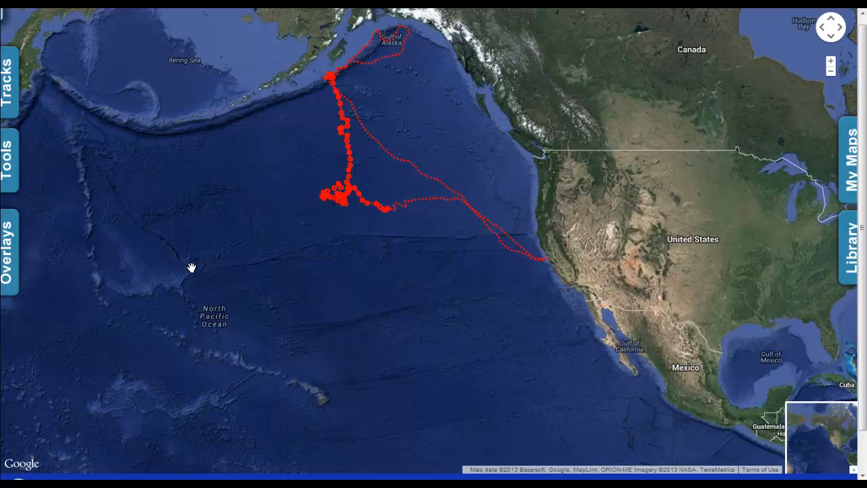
# Step: Slide out the Overlays panel with its Bathy, SST, CHL and Human Imp options
pyautogui.click(6, 270)
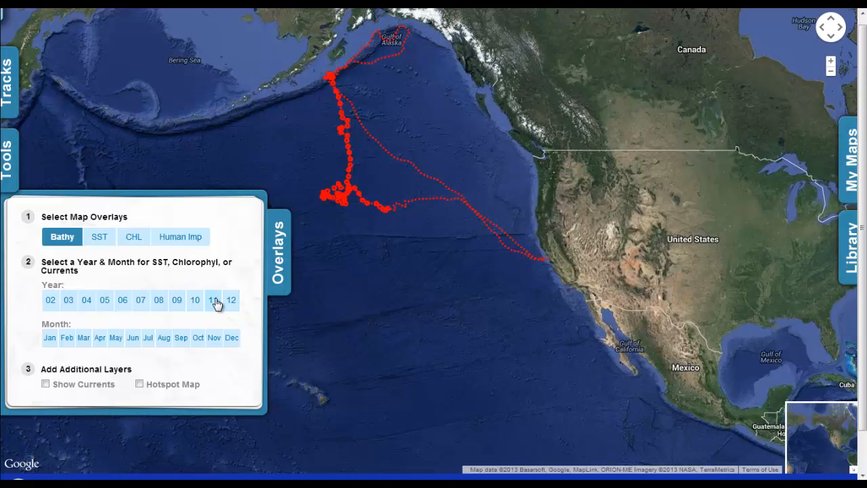
# Step: Overlay June 2004 SST, recenter the map on the track, then return to Bathy
pyautogui.click(86, 302)
pyautogui.click(132, 342)
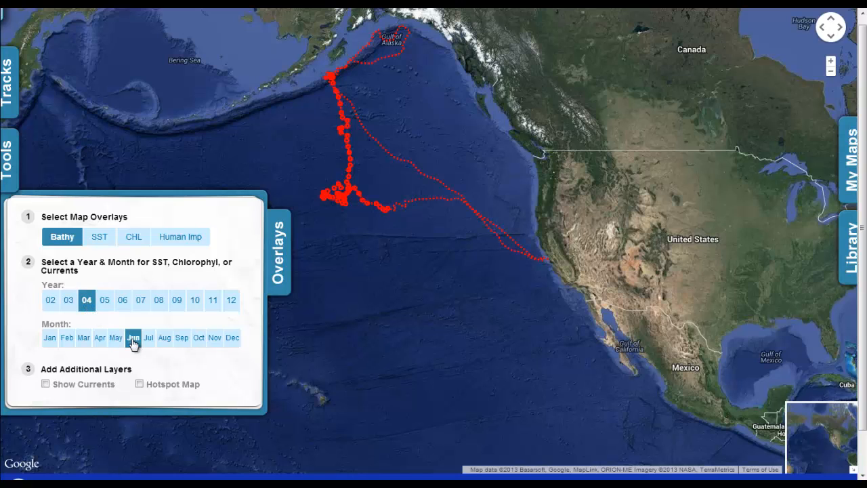
pyautogui.click(98, 238)
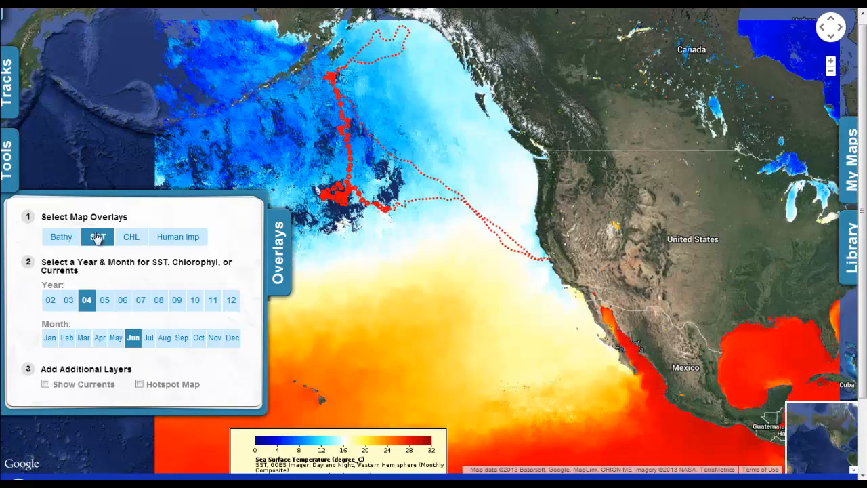
pyautogui.moveTo(424, 287); pyautogui.dragTo(465, 361)
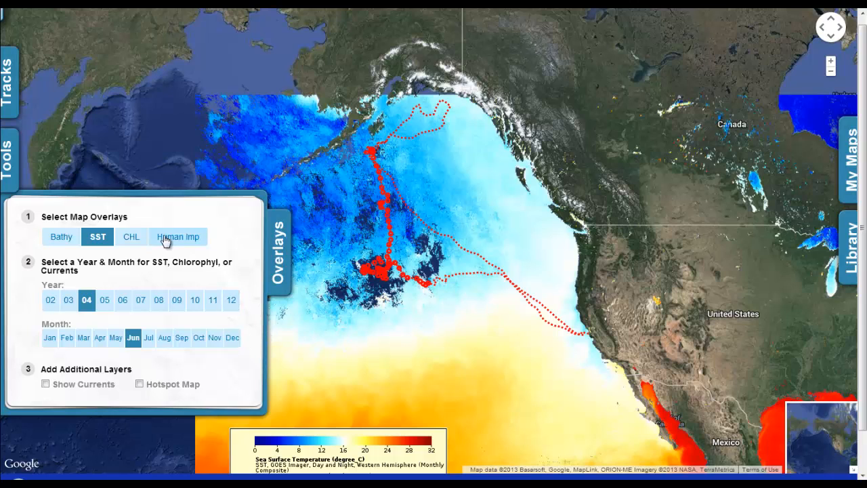
pyautogui.click(71, 241)
# Step: Turn on June 2004 ocean currents, then add the hotspot map layer
pyautogui.click(46, 385)
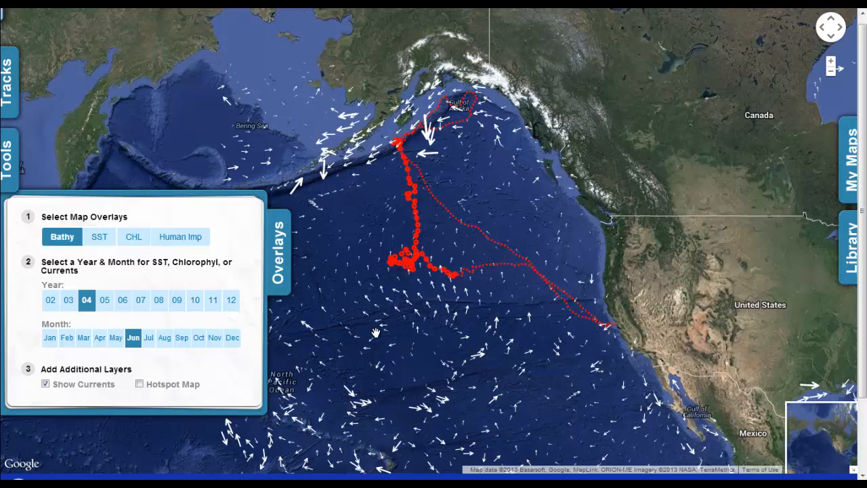
pyautogui.click(140, 384)
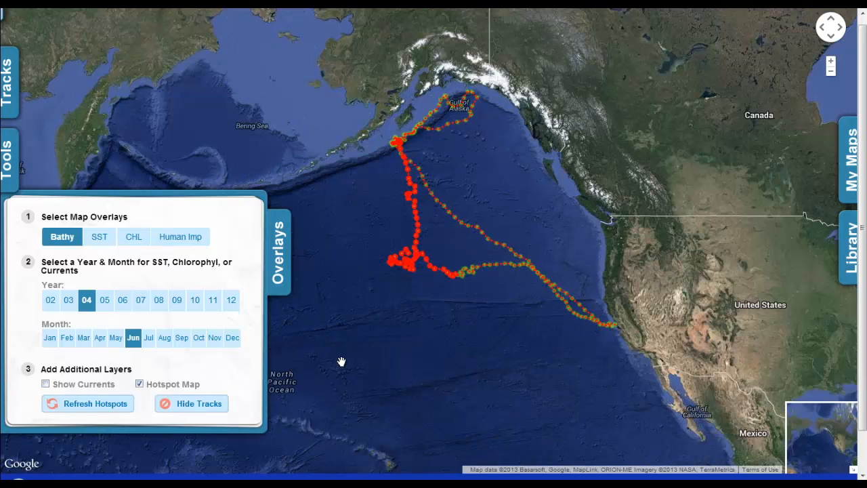
# Step: Hide the track lines so only hotspot points remain, including the red one near the Aleutians
pyautogui.click(200, 405)
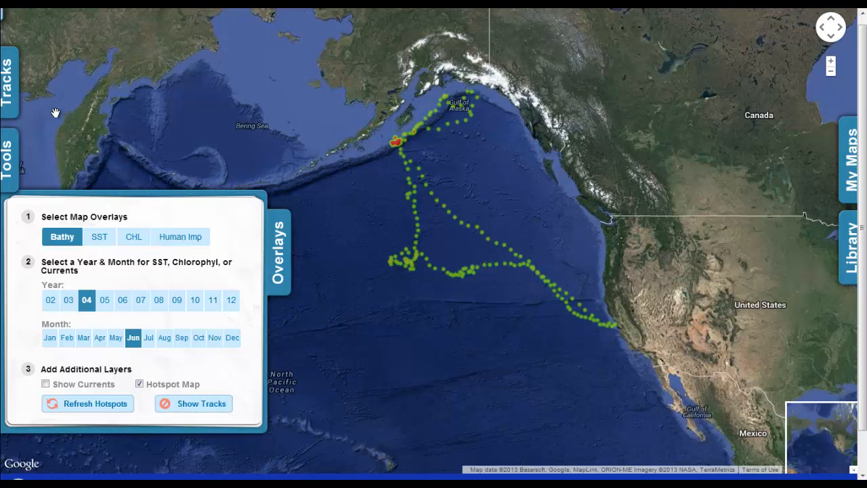
# Step: In the Tracks list, expand Elephant Seal and show tracks #302, #516, #528, #536, #541 and #546
pyautogui.click(9, 94)
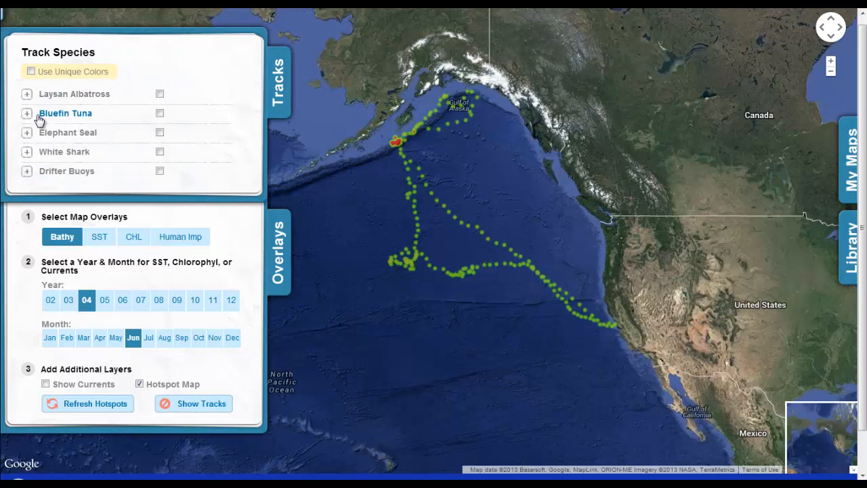
pyautogui.click(26, 133)
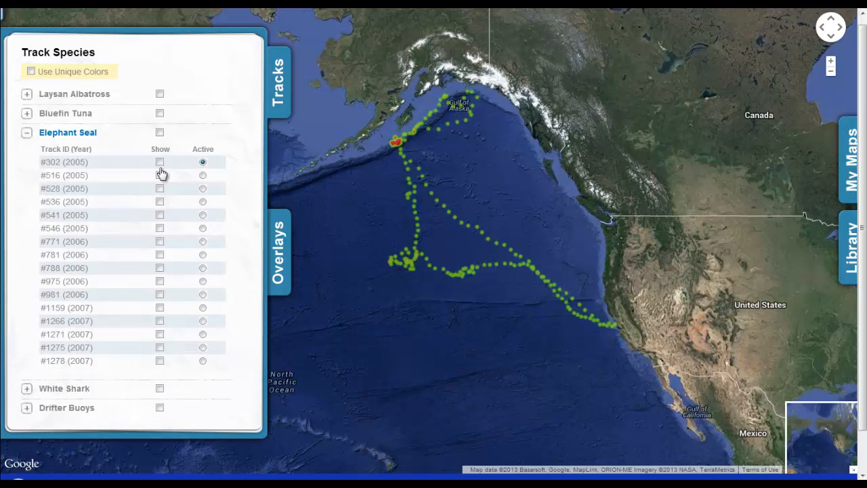
pyautogui.click(160, 162)
pyautogui.click(160, 175)
pyautogui.click(160, 188)
pyautogui.click(160, 202)
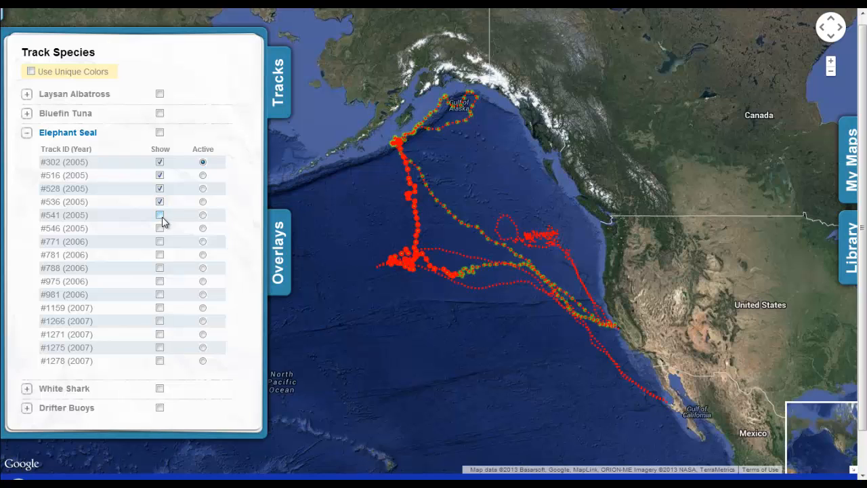
pyautogui.click(160, 215)
pyautogui.click(160, 229)
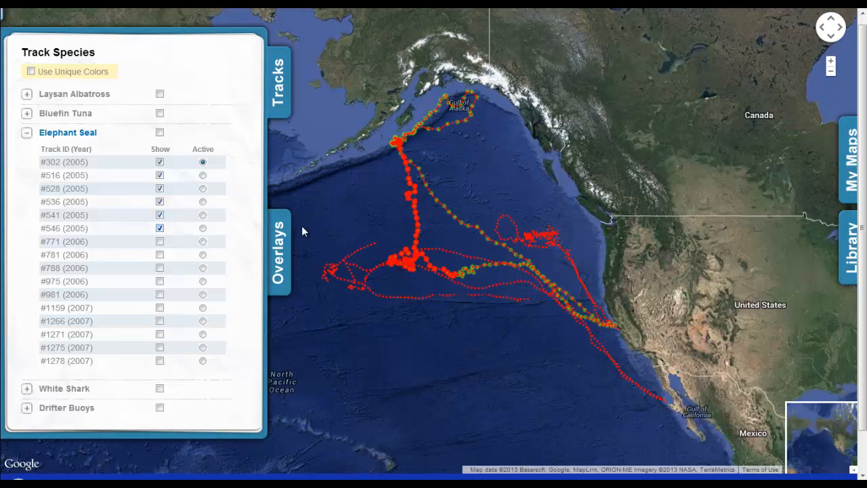
# Step: Refresh hotspots for the six displayed seal tracks, then hide the tracks to view only hotspots
pyautogui.click(278, 94)
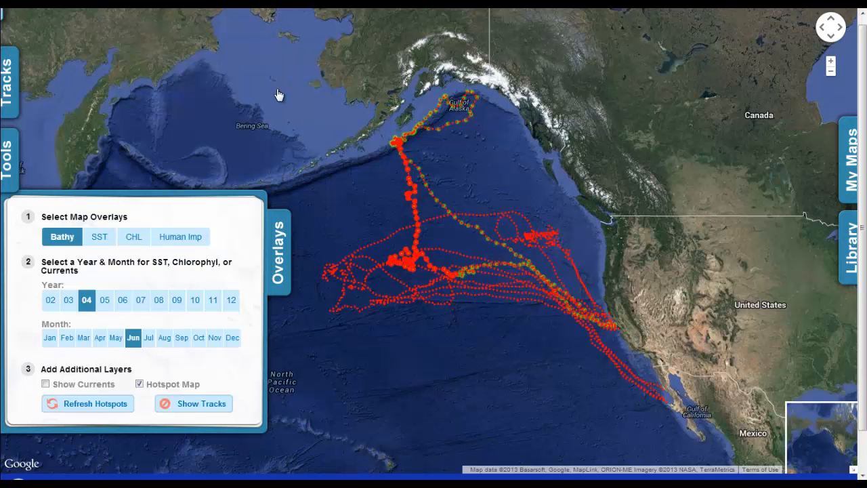
pyautogui.click(99, 405)
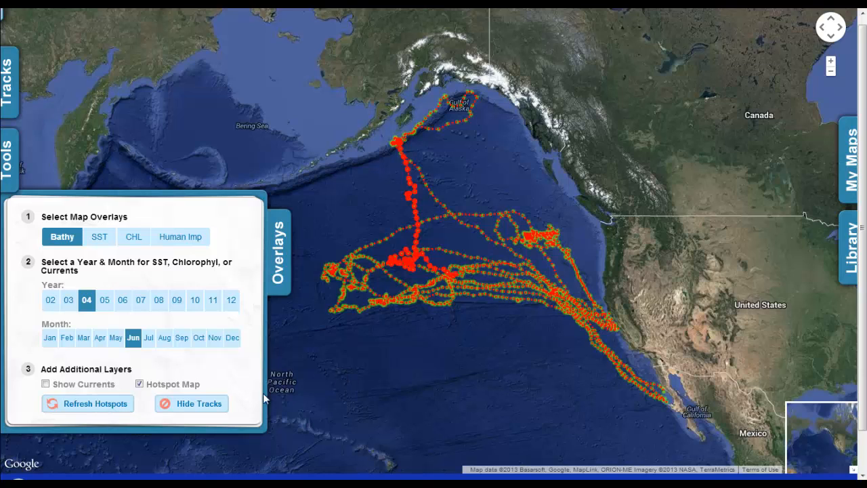
pyautogui.click(203, 404)
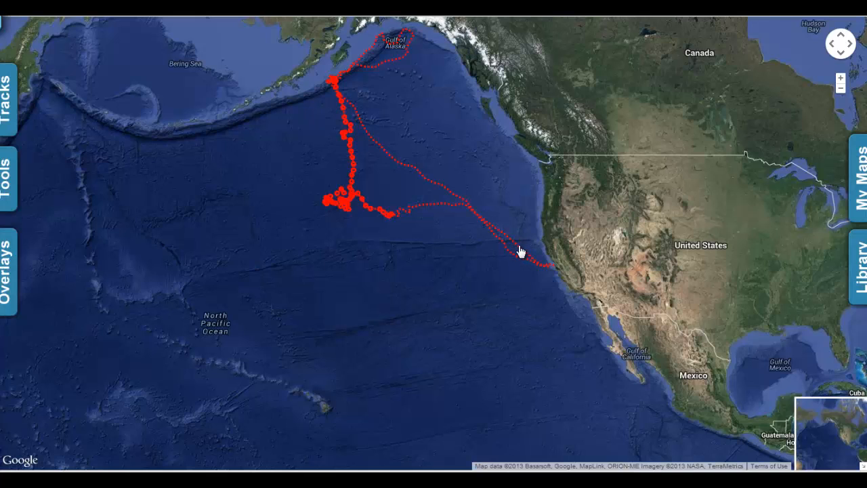
# Step: Set the 6/15/2004 track point as the plot start date and turn on the SST map
pyautogui.click(519, 251)
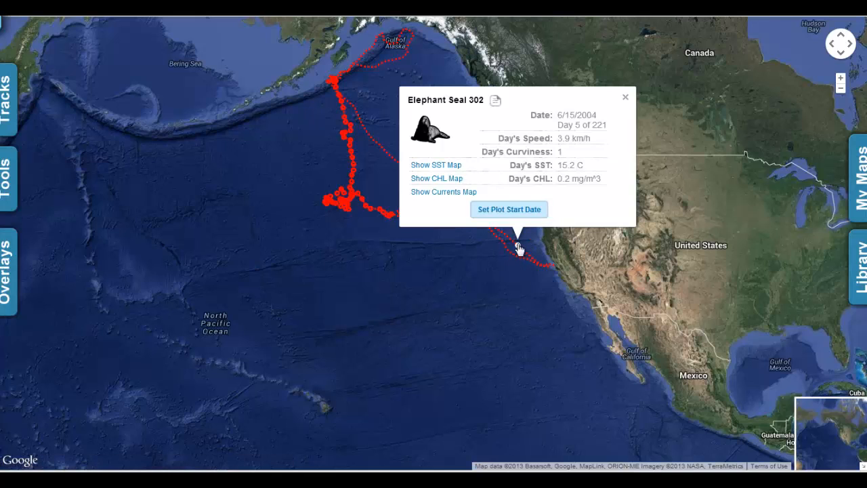
pyautogui.click(507, 210)
pyautogui.click(439, 166)
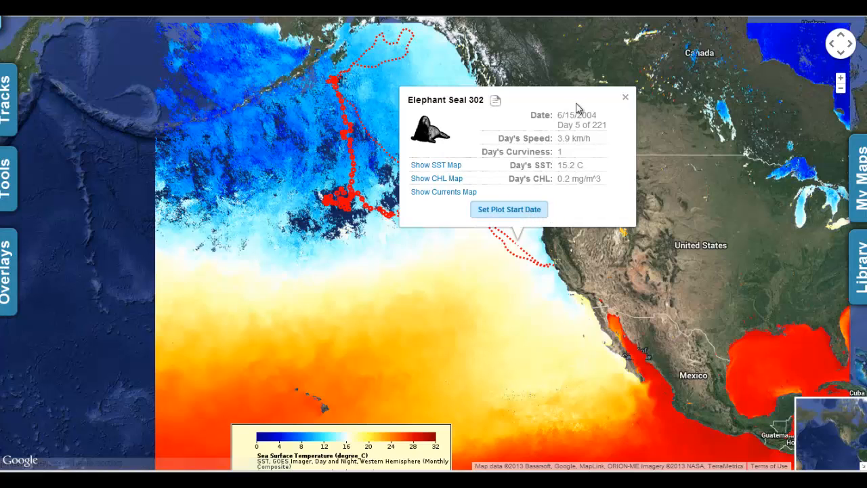
pyautogui.click(522, 212)
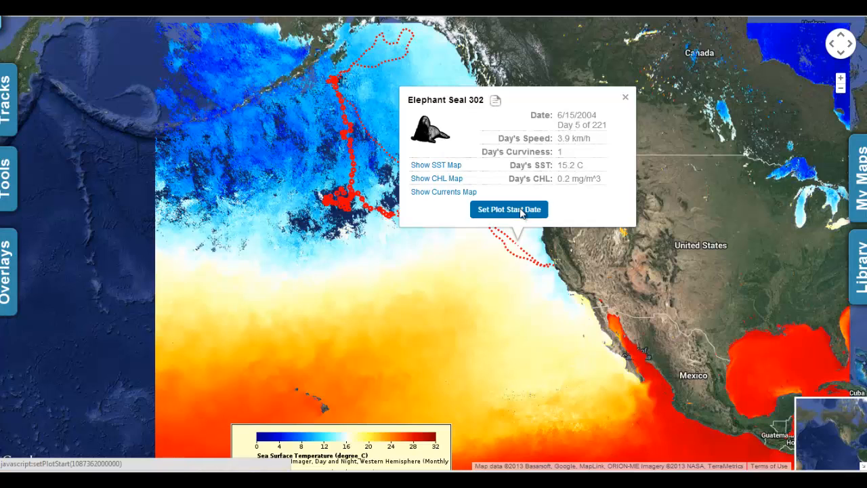
pyautogui.click(626, 100)
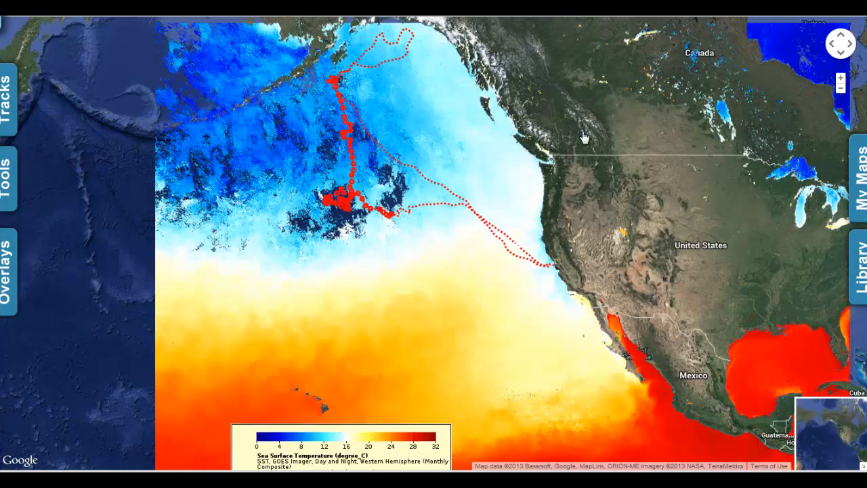
# Step: Set the 7/8/2004 track point as plot end date and bring up the dive-depth plot
pyautogui.click(373, 145)
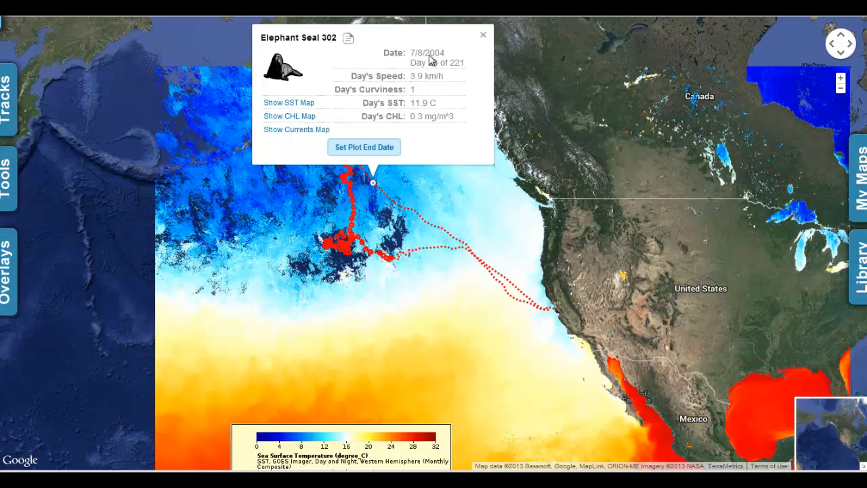
pyautogui.click(370, 151)
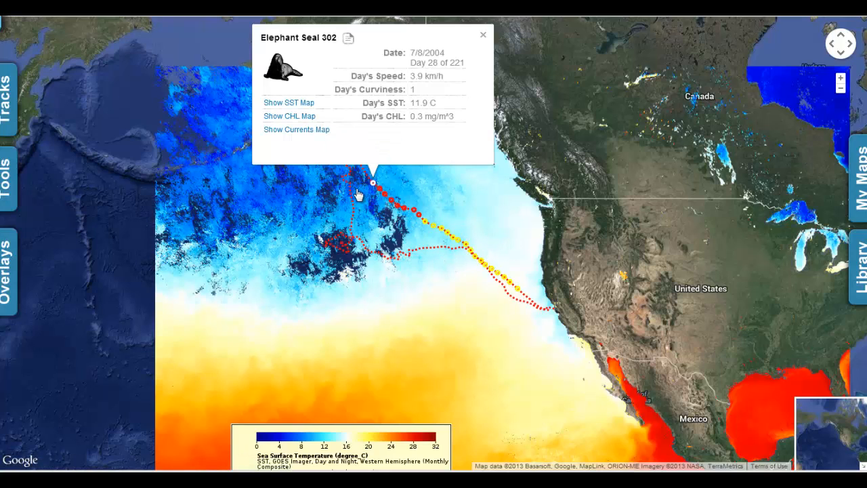
pyautogui.click(5, 181)
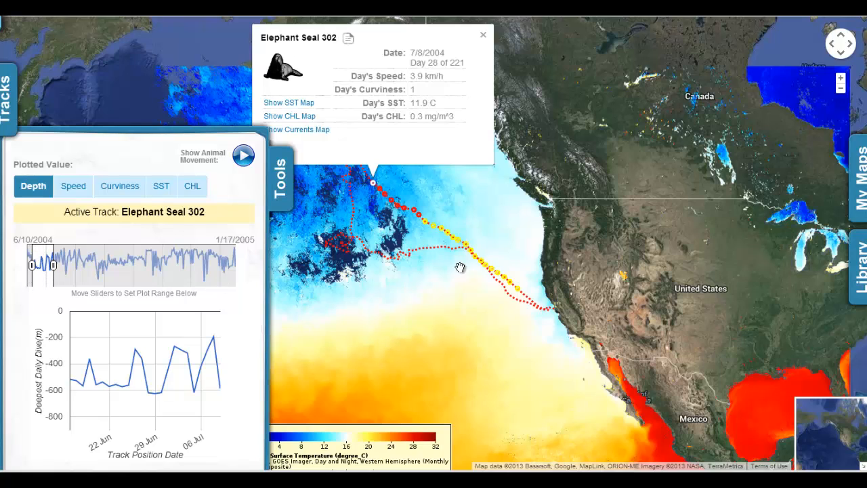
# Step: Switch the plot from depth to speed, then to curviness, and close the plotting panel
pyautogui.moveTo(80, 366)
pyautogui.click(73, 187)
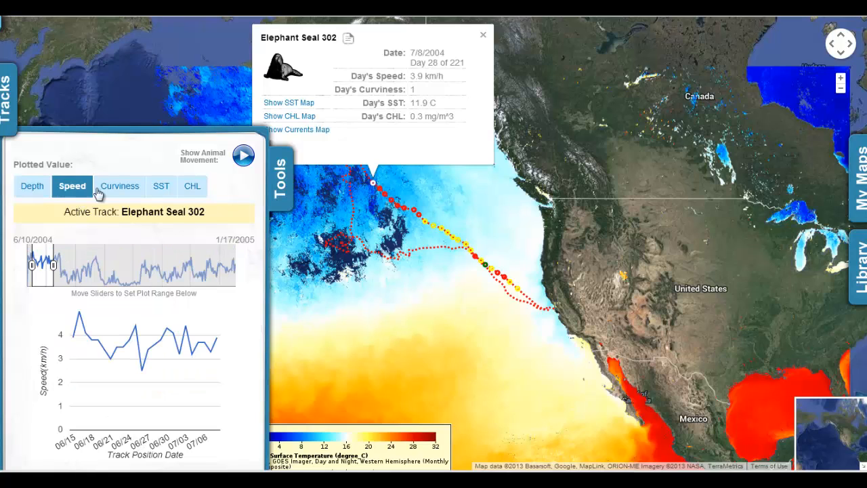
pyautogui.click(117, 191)
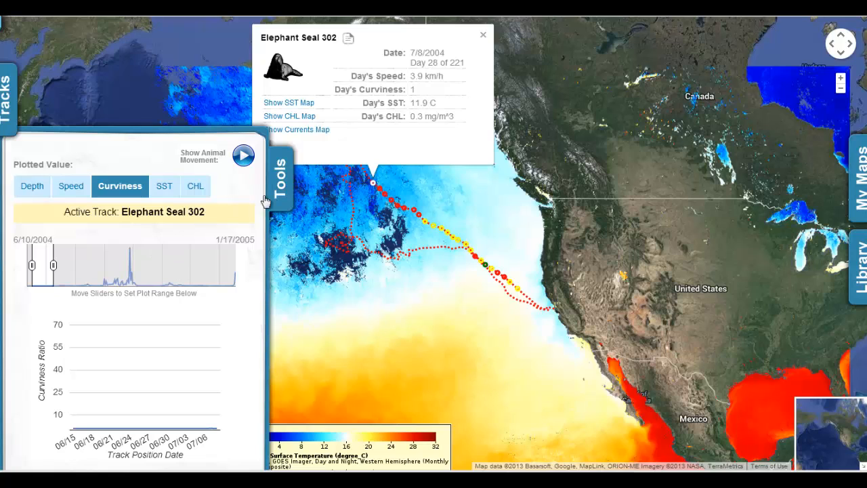
pyautogui.click(280, 172)
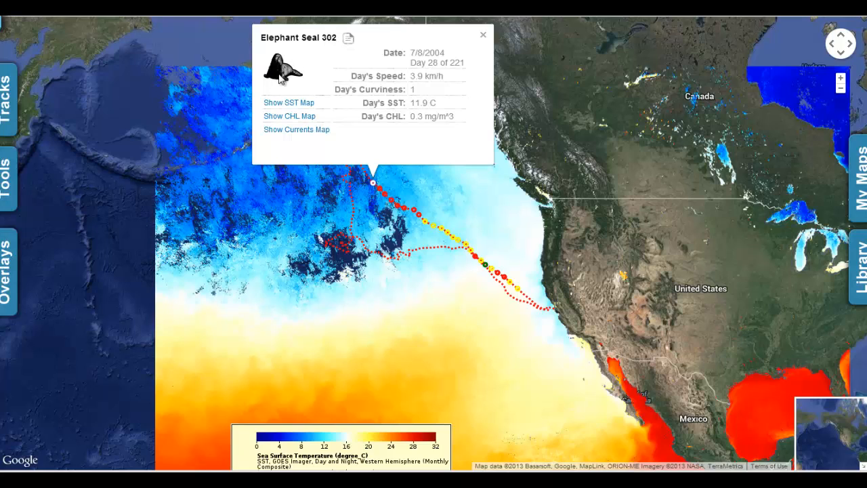
# Step: View Elephant Seal 302's overall track statistics
pyautogui.click(350, 39)
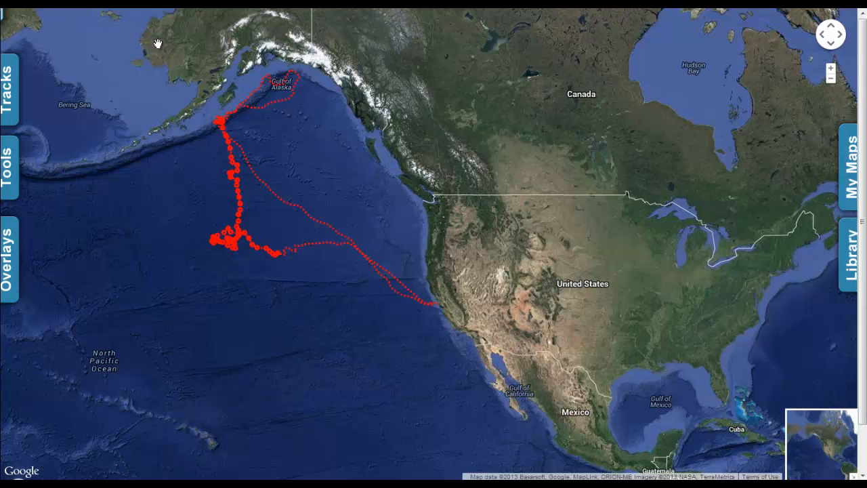
# Step: Log in to My Maps using the pre-filled account details
pyautogui.click(849, 175)
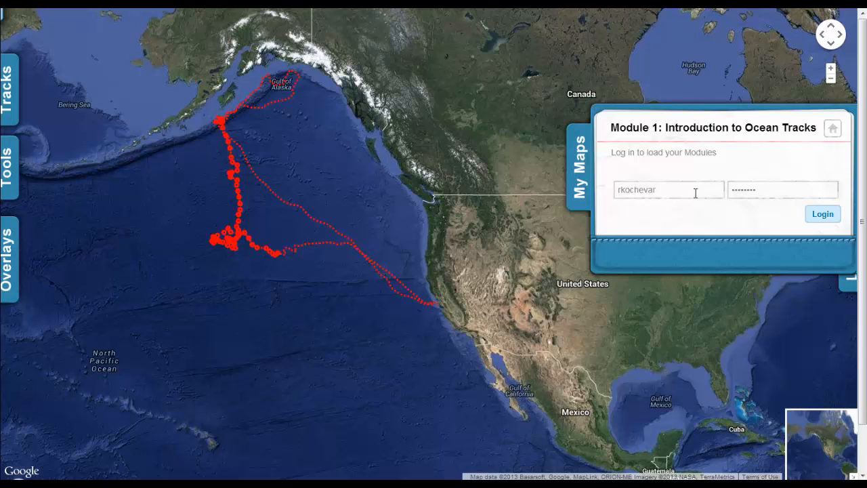
pyautogui.click(824, 215)
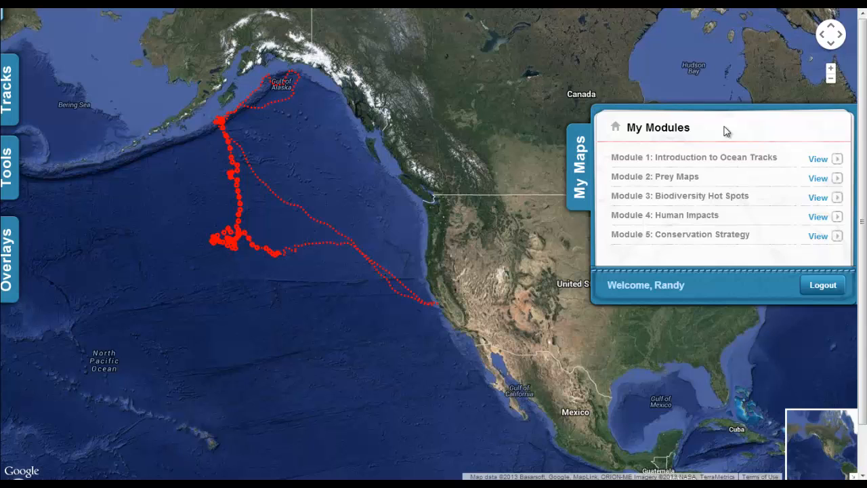
# Step: Open Module 1 and place a new marker at the track's turning point on the Alaska coast
pyautogui.click(823, 161)
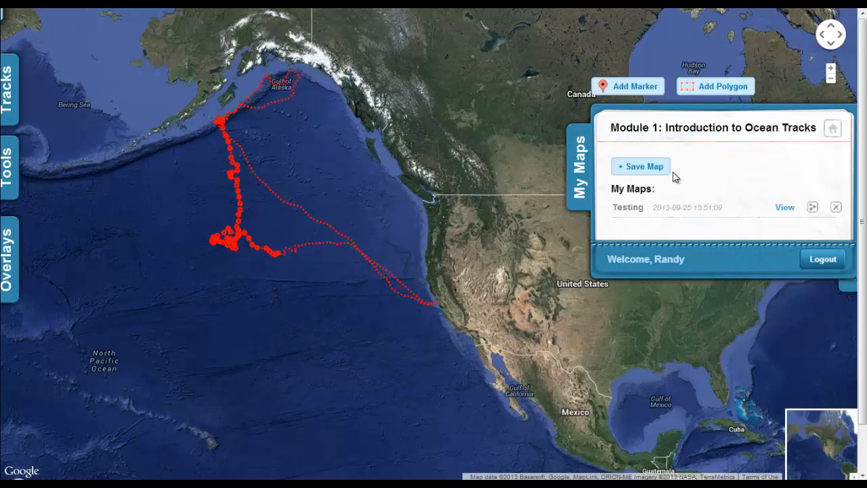
pyautogui.moveTo(465, 181); pyautogui.dragTo(474, 217)
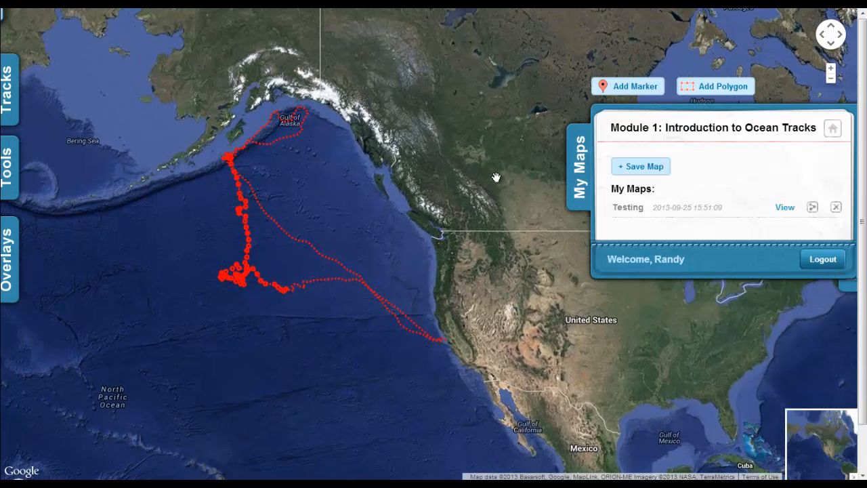
pyautogui.click(640, 88)
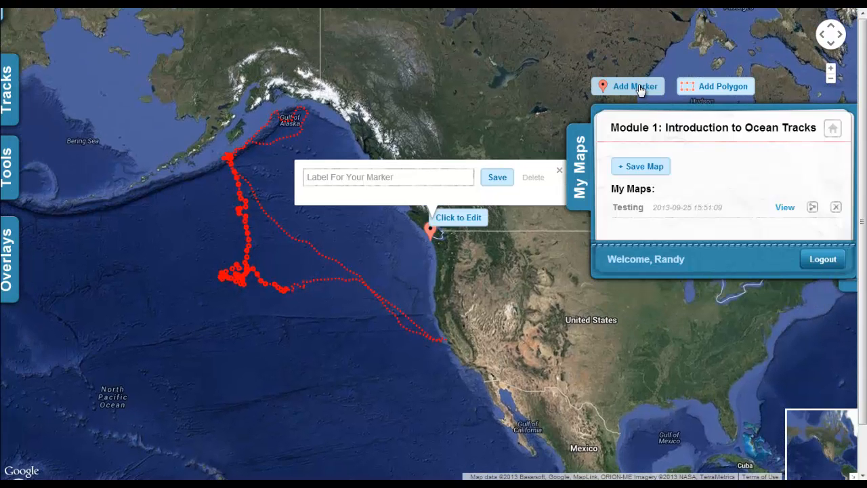
pyautogui.moveTo(433, 233)
pyautogui.mouseDown()
pyautogui.moveTo(329, 207)
pyautogui.moveTo(264, 143)
pyautogui.moveTo(226, 143)
pyautogui.mouseUp()
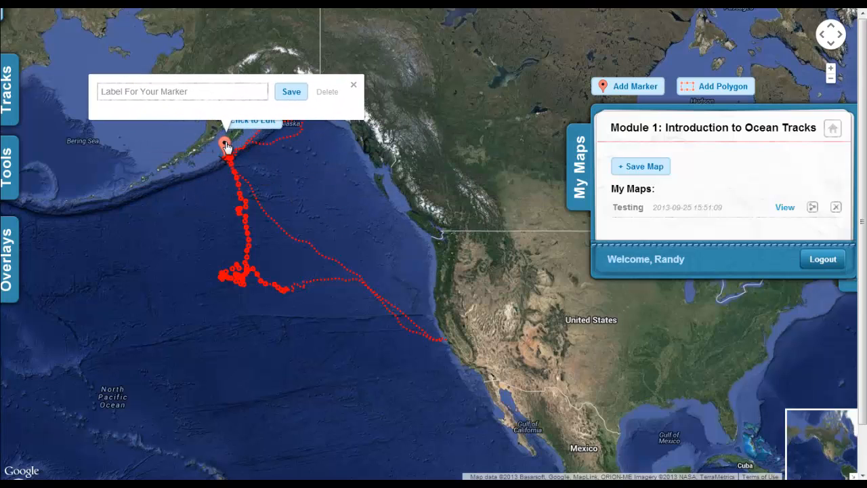
# Step: Label the marker 1, save it, and add a rectangle polygon to the map
pyautogui.click(198, 94)
pyautogui.moveTo(199, 94); pyautogui.dragTo(71, 93)
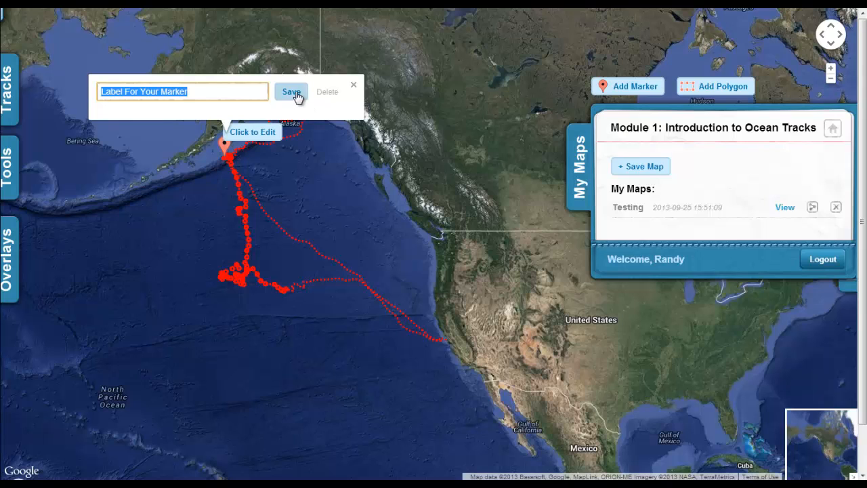
pyautogui.write('1')
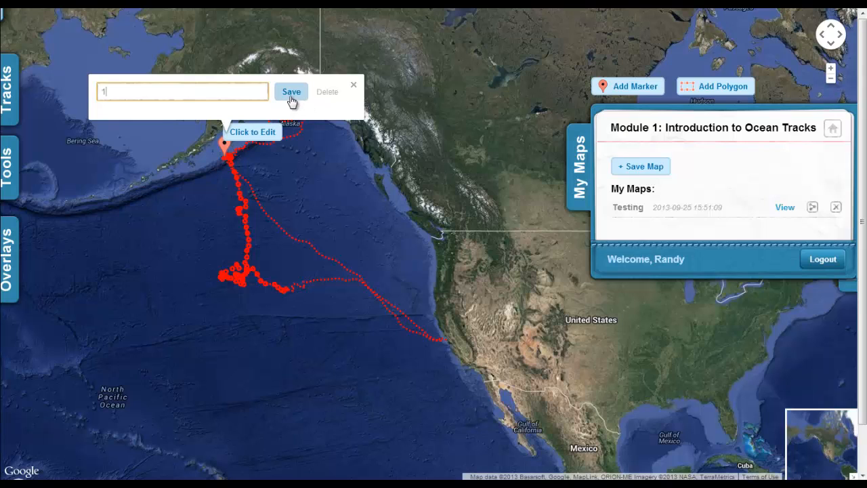
pyautogui.click(291, 95)
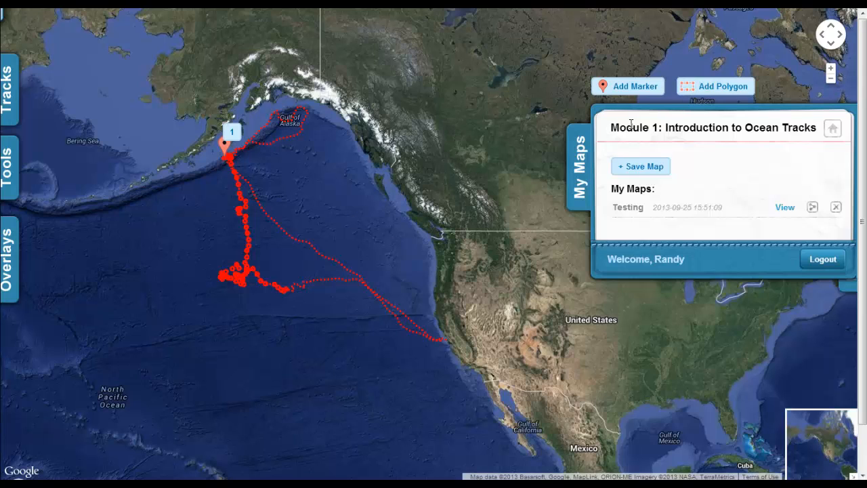
pyautogui.click(715, 86)
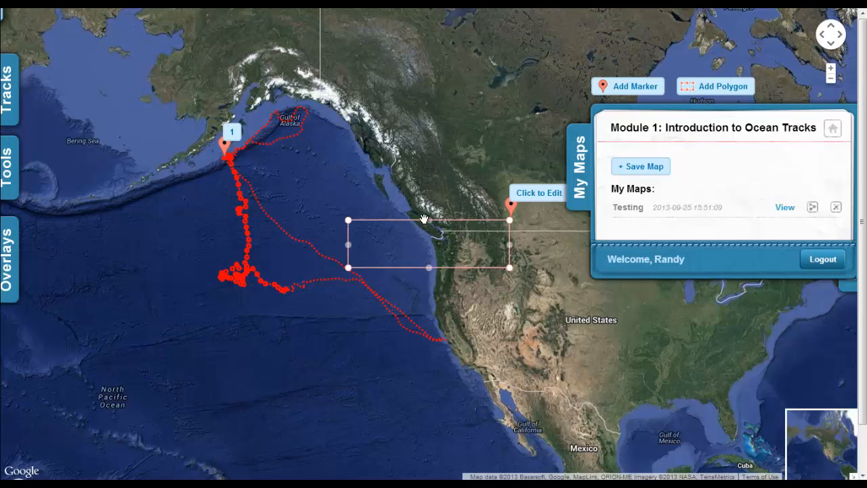
# Step: Resize the rectangle so it encloses the track's tight loop cluster in the North Pacific
pyautogui.moveTo(347, 220)
pyautogui.mouseDown()
pyautogui.moveTo(368, 265)
pyautogui.moveTo(240, 281)
pyautogui.moveTo(233, 330)
pyautogui.moveTo(170, 311)
pyautogui.moveTo(179, 313)
pyautogui.mouseUp()
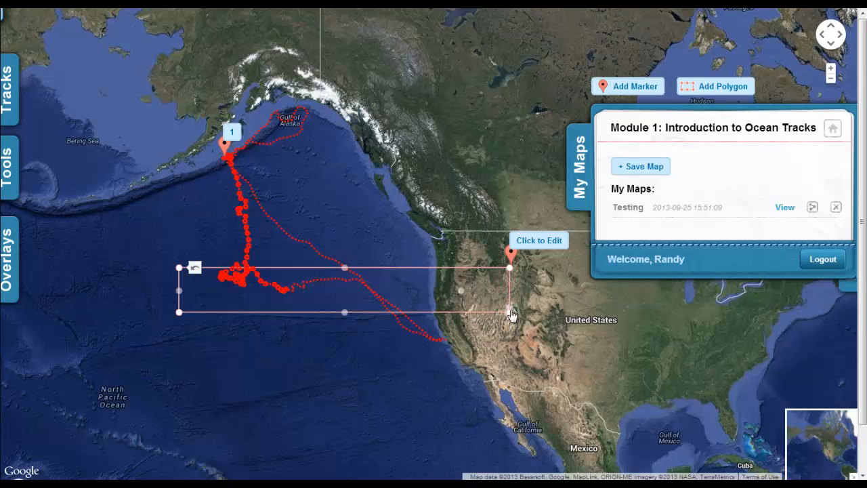
pyautogui.moveTo(509, 312)
pyautogui.mouseDown()
pyautogui.moveTo(251, 304)
pyautogui.moveTo(271, 304)
pyautogui.moveTo(262, 305)
pyautogui.mouseUp()
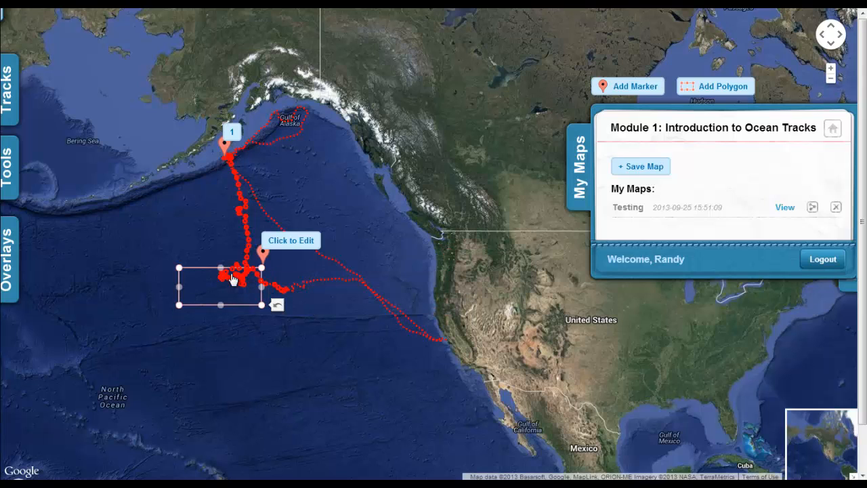
pyautogui.moveTo(221, 268); pyautogui.dragTo(220, 251)
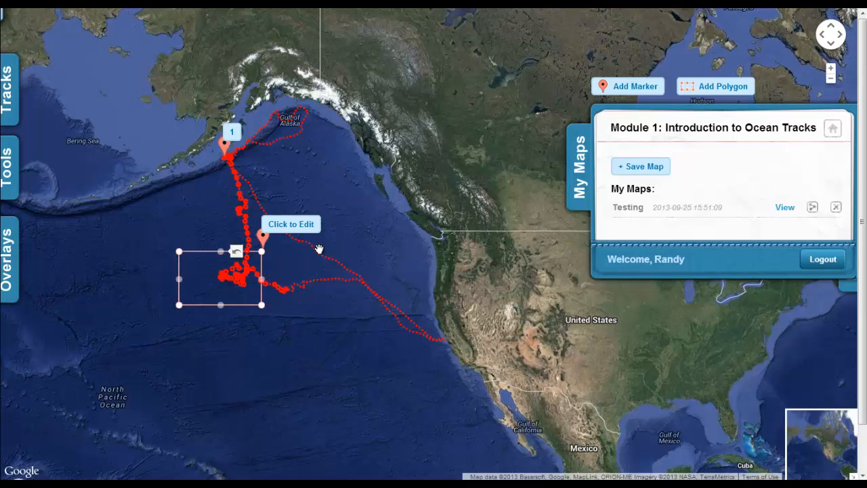
# Step: Replace the polygon marker's label with 2 and save it
pyautogui.click(285, 230)
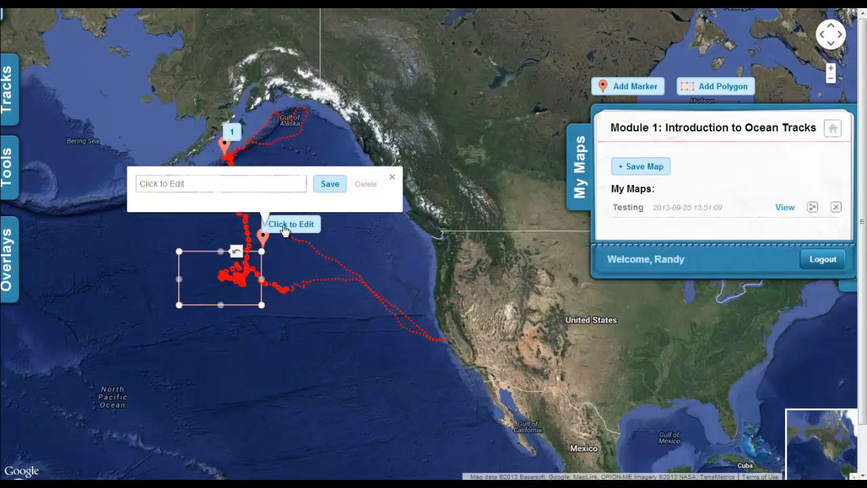
pyautogui.click(298, 195)
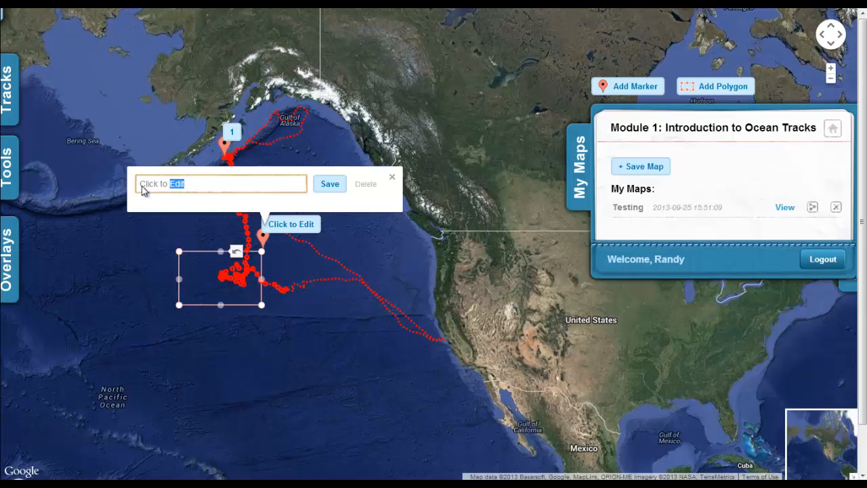
pyautogui.click(199, 185)
pyautogui.moveTo(112, 187); pyautogui.dragTo(117, 187)
pyautogui.write('2')
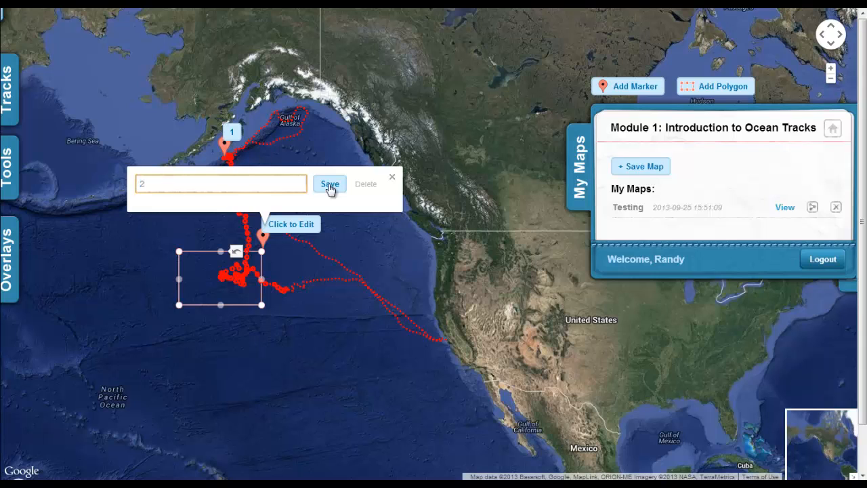
pyautogui.click(330, 184)
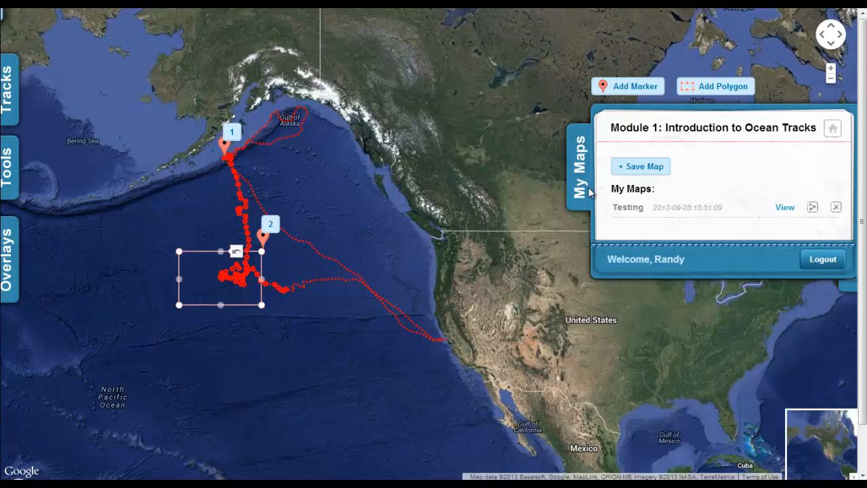
# Step: Save the current annotated map with the title 'test'
pyautogui.click(647, 167)
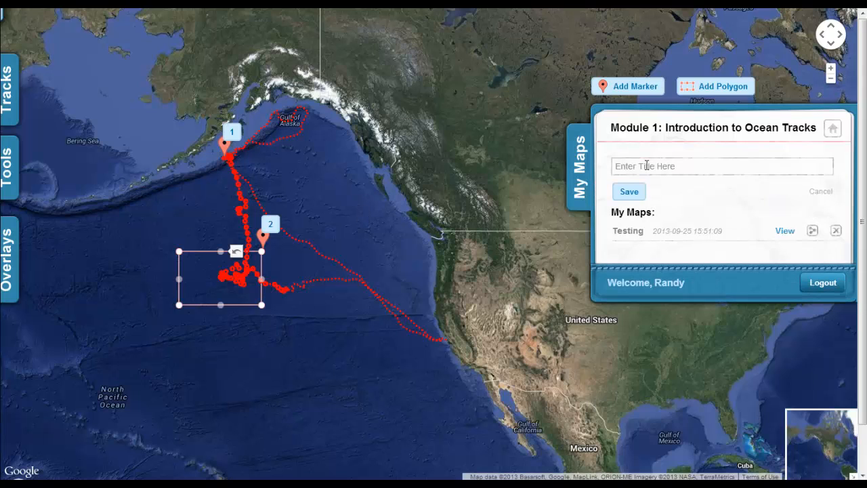
pyautogui.click(670, 167)
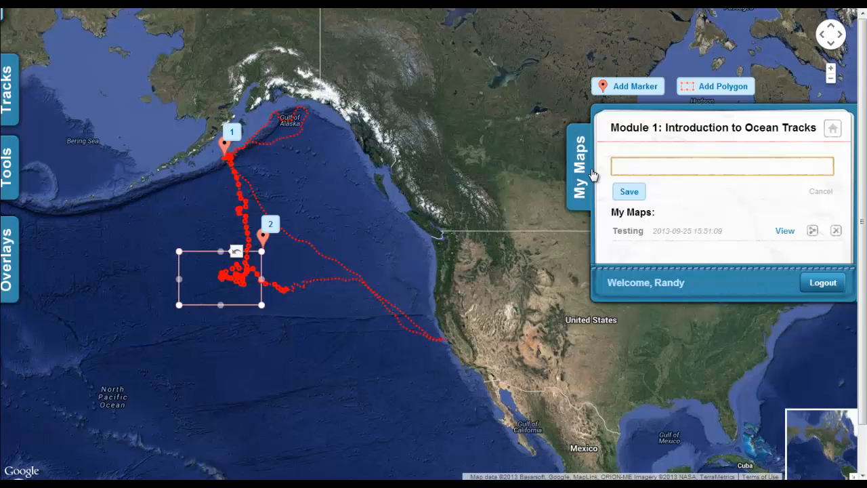
pyautogui.write('test')
pyautogui.click(629, 191)
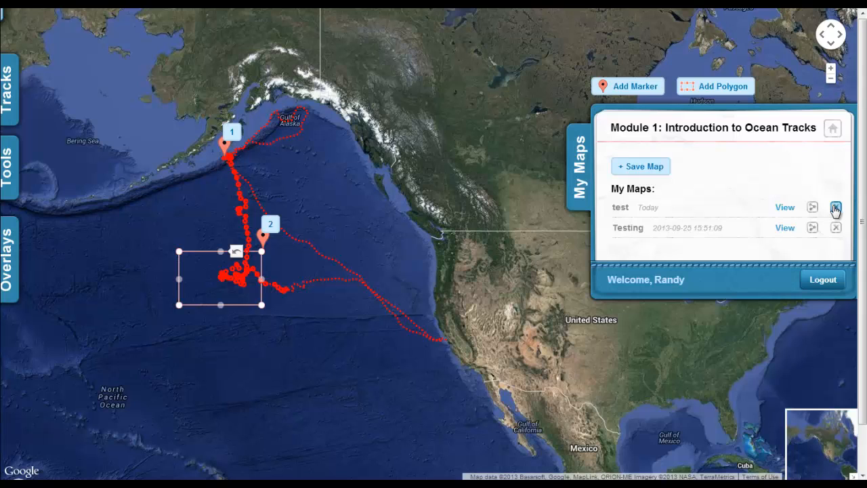
# Step: Delete the saved test map from My Maps, then view the Library's species list (Elephant Seal, Laysan Albatross, Northern Bluefin Tuna, White Shark)
pyautogui.click(836, 209)
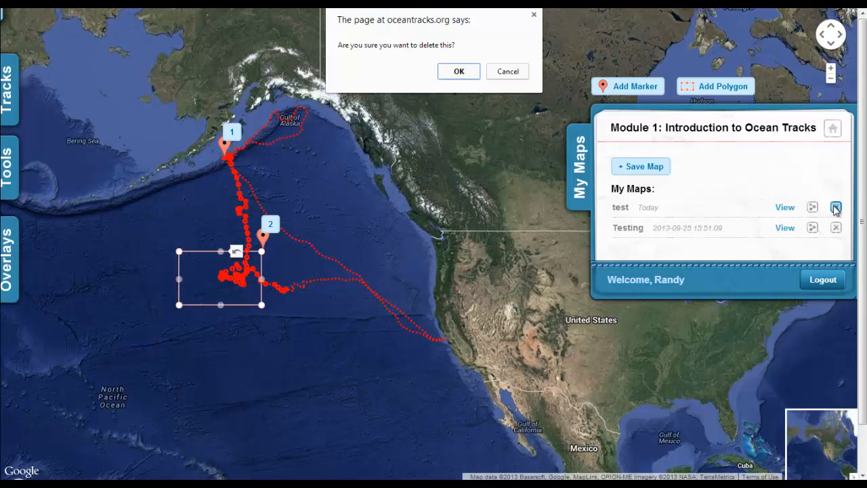
pyautogui.click(456, 71)
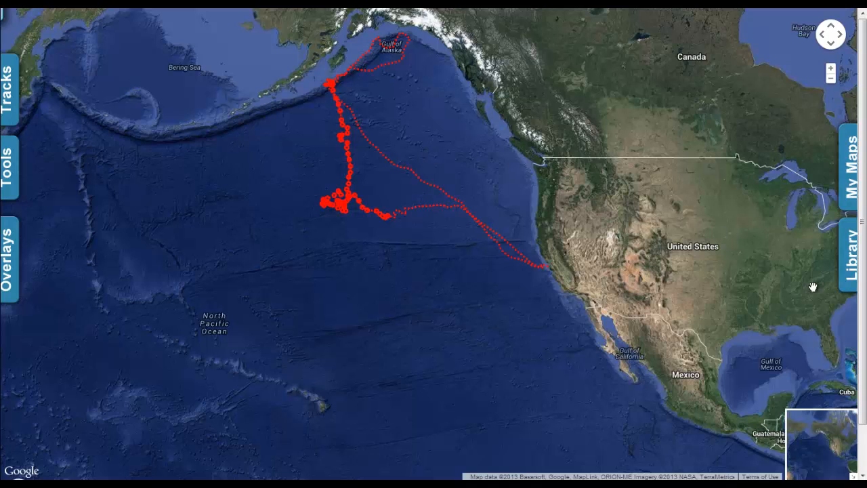
pyautogui.click(851, 266)
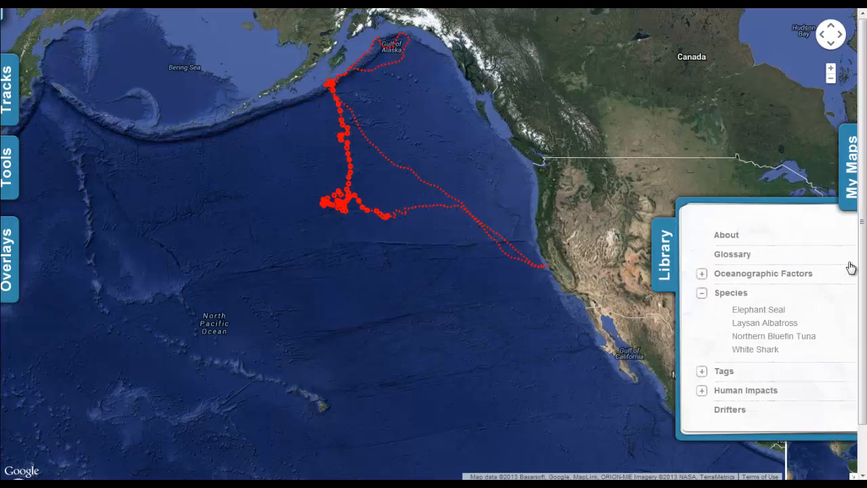